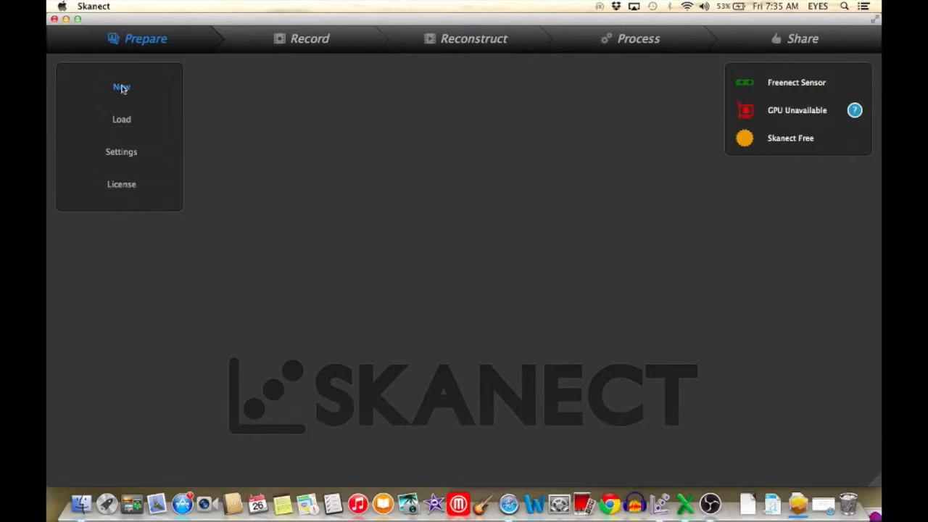
# - Set up a new scan, trying the Object, Room and Half Room scene types before setting the scene to Body
pyautogui.click(121, 88)
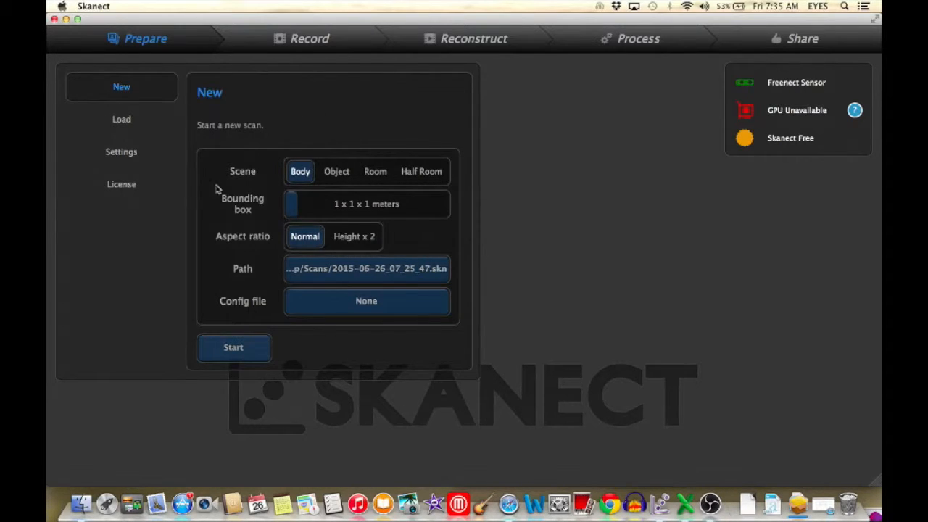
pyautogui.click(337, 173)
pyautogui.click(377, 173)
pyautogui.click(411, 174)
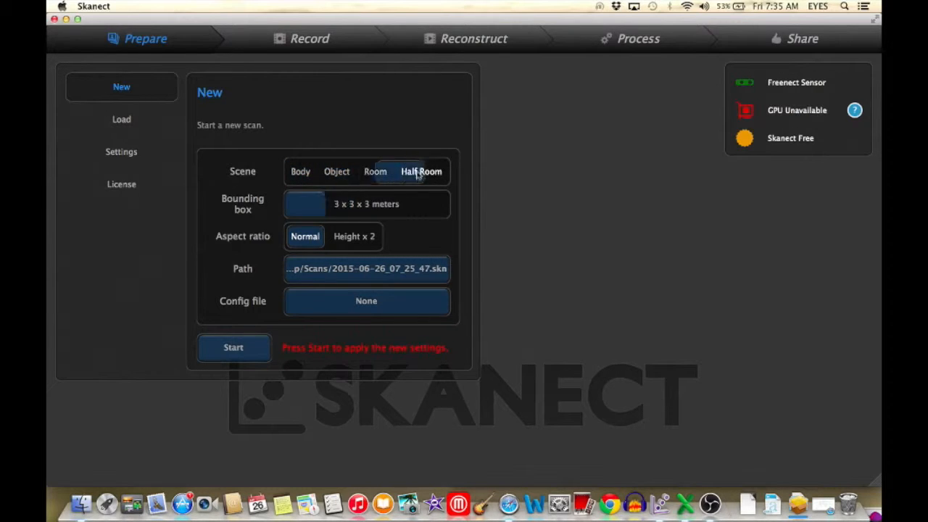
pyautogui.click(306, 174)
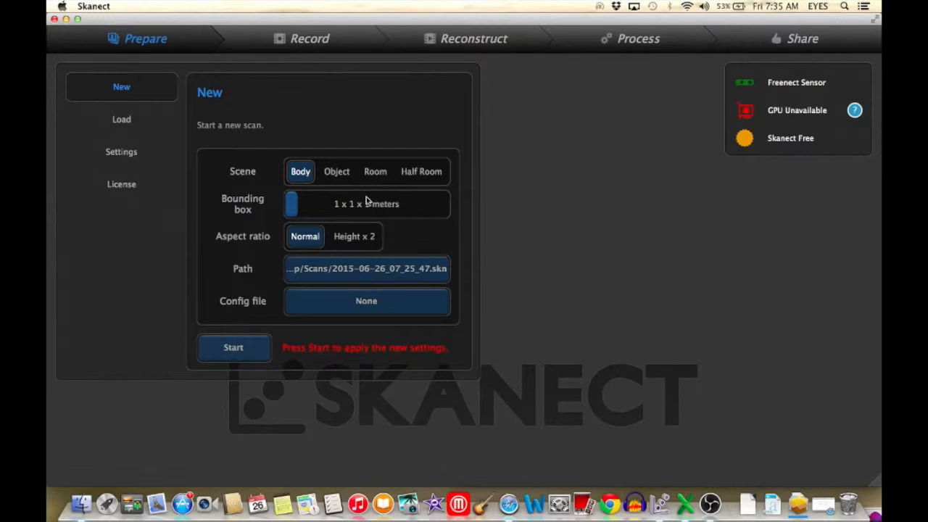
# - Try a bounding box of 8.9 x 8.9 x 8.9 meters and the Height x 2 aspect ratio, restoring 1 x 1 x 1 meters and Normal
pyautogui.click(409, 200)
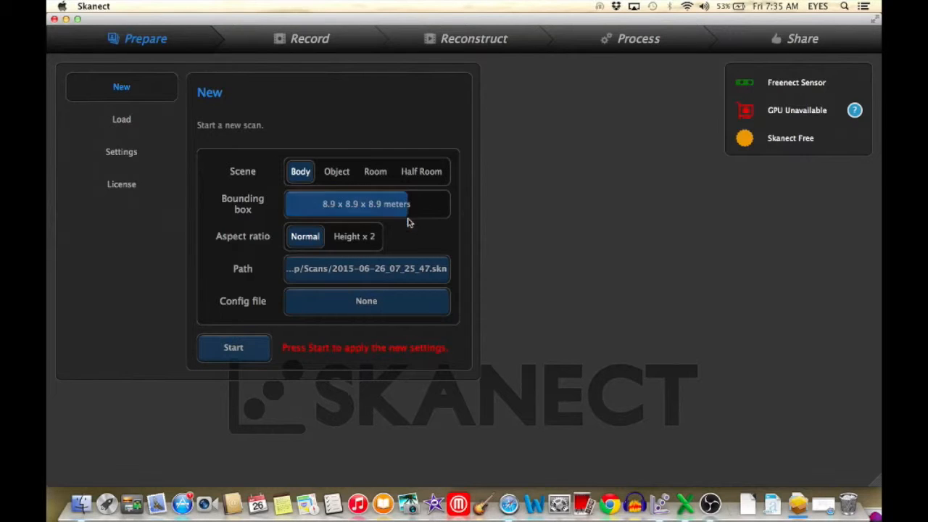
pyautogui.moveTo(298, 205); pyautogui.dragTo(294, 208)
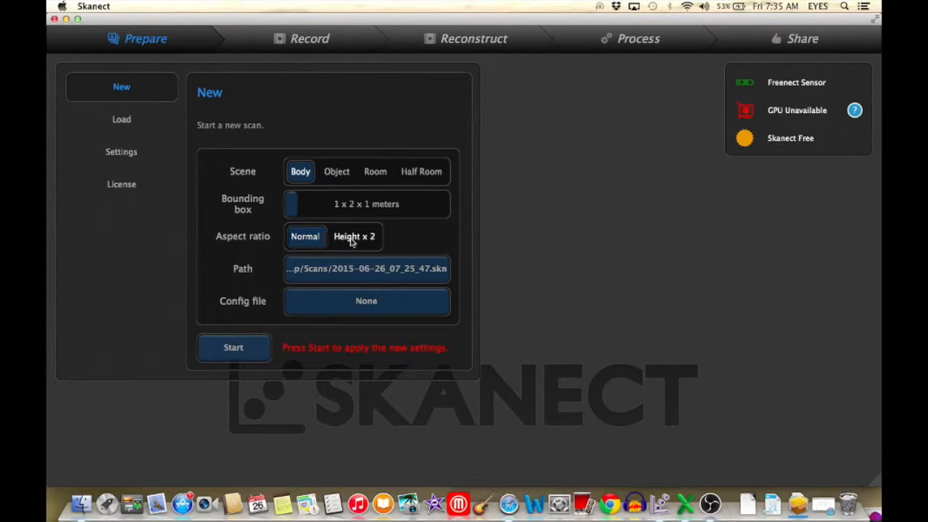
pyautogui.click(351, 239)
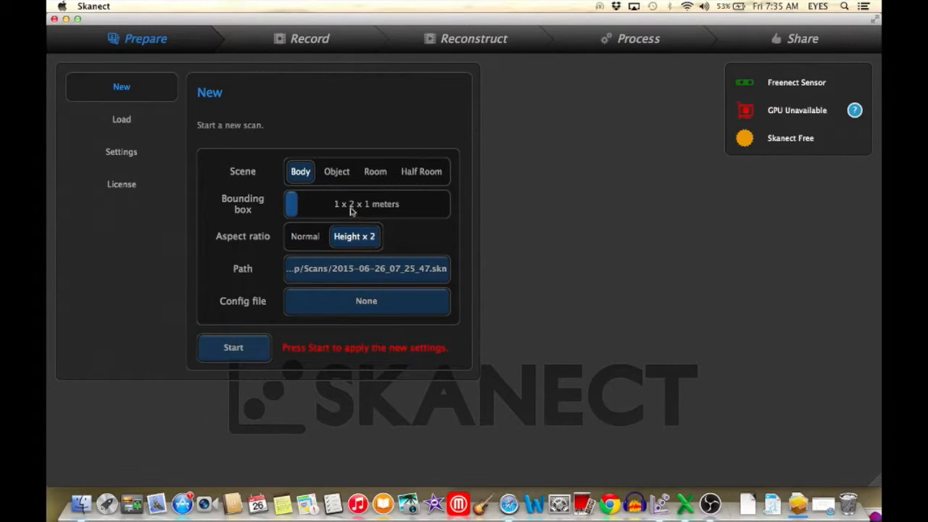
pyautogui.click(304, 238)
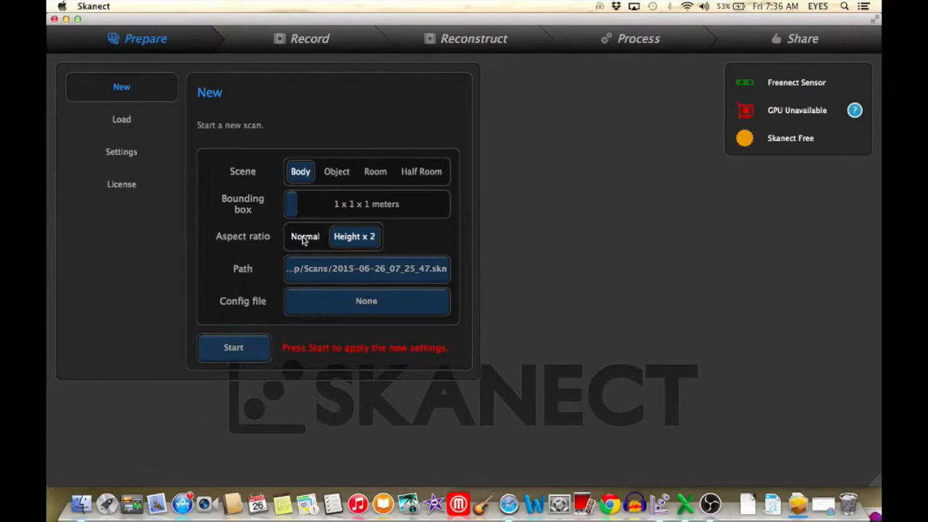
# - Check the save location for the scan without changing it, and start the new scan with the chosen settings
pyautogui.click(337, 269)
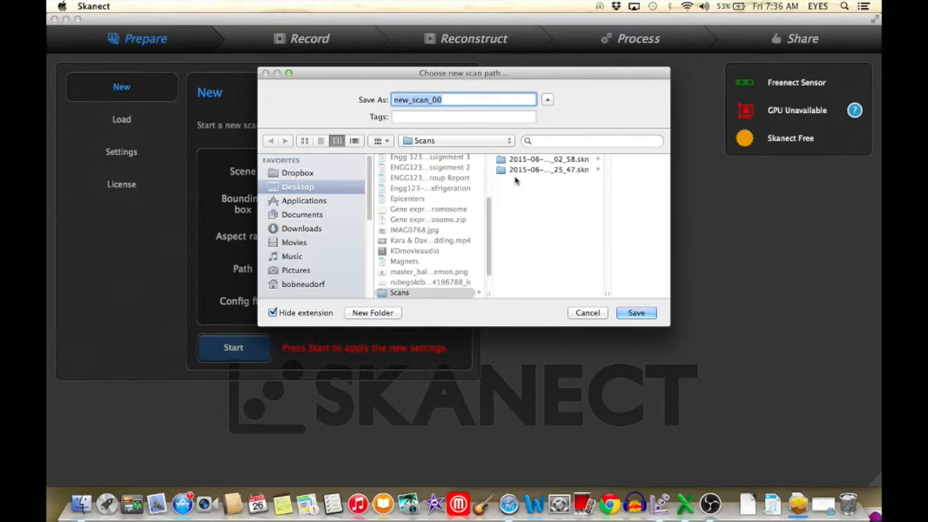
pyautogui.click(588, 312)
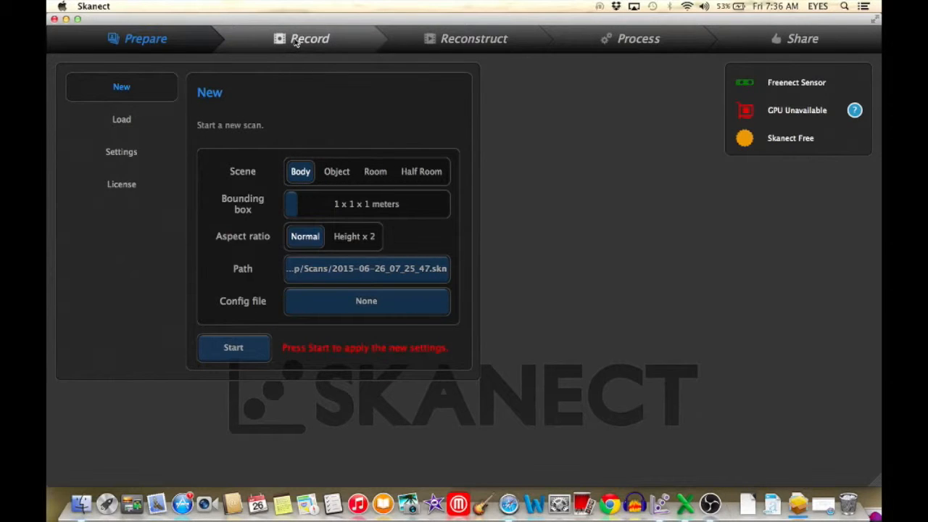
pyautogui.click(234, 349)
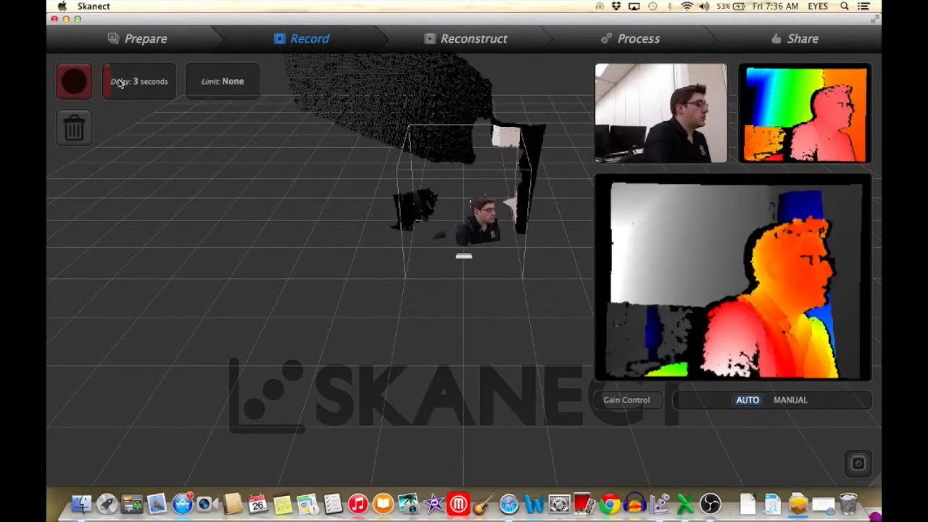
# - Try a 19-second recording delay, set it back to 3 seconds, and record a scan of the seated person
pyautogui.moveTo(112, 80); pyautogui.dragTo(153, 83)
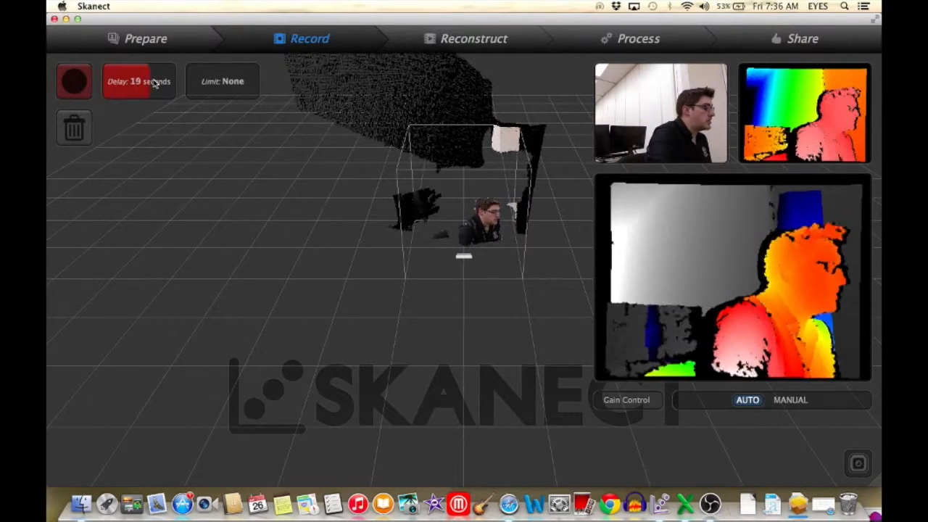
pyautogui.click(111, 79)
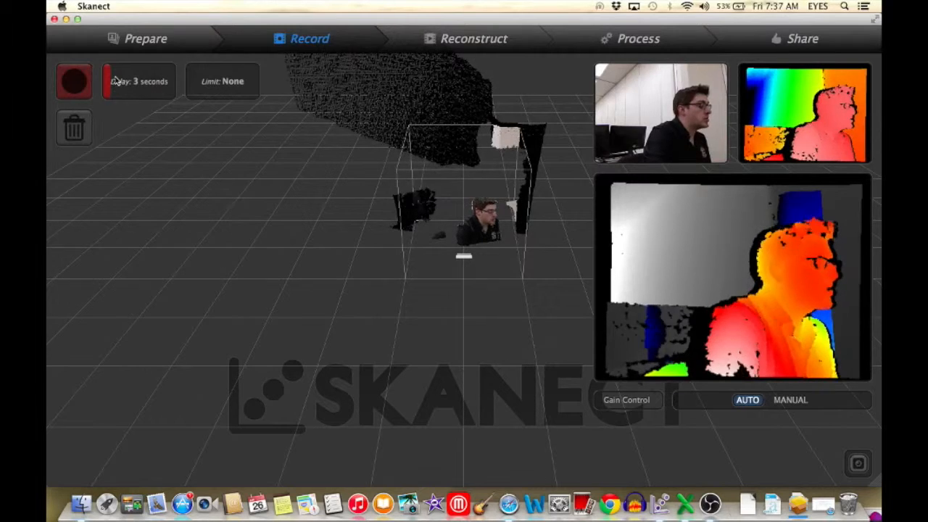
pyautogui.click(71, 86)
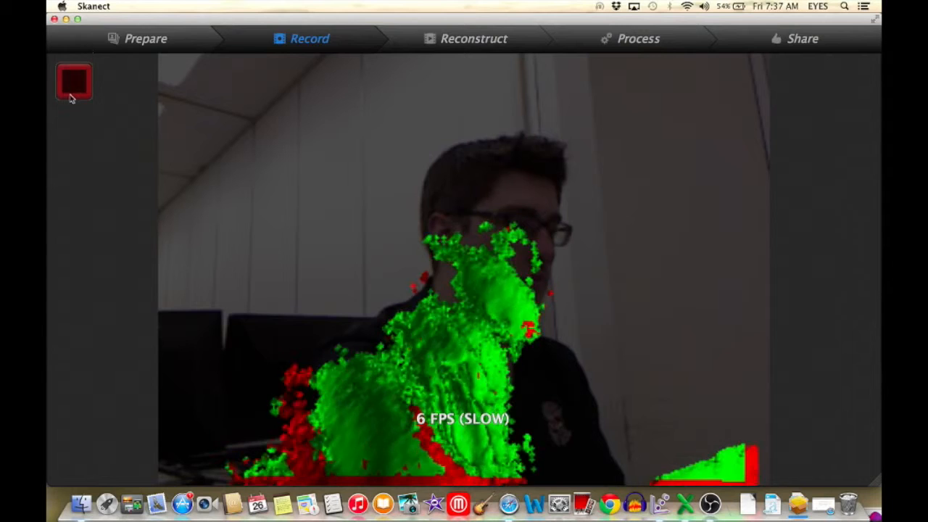
pyautogui.click(71, 88)
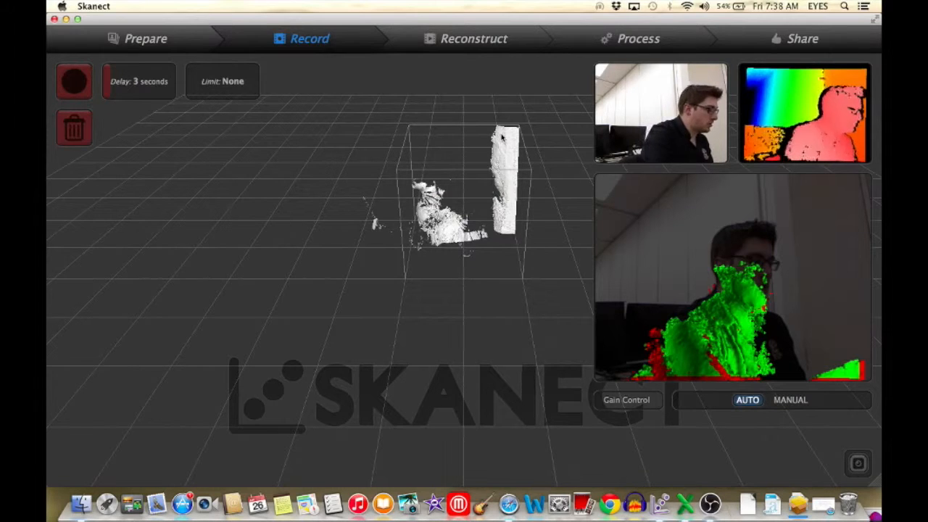
# - Fill the holes in the scanned mesh using the Watertight strategy, Medium smoothing and no extrapolation limit
pyautogui.click(464, 41)
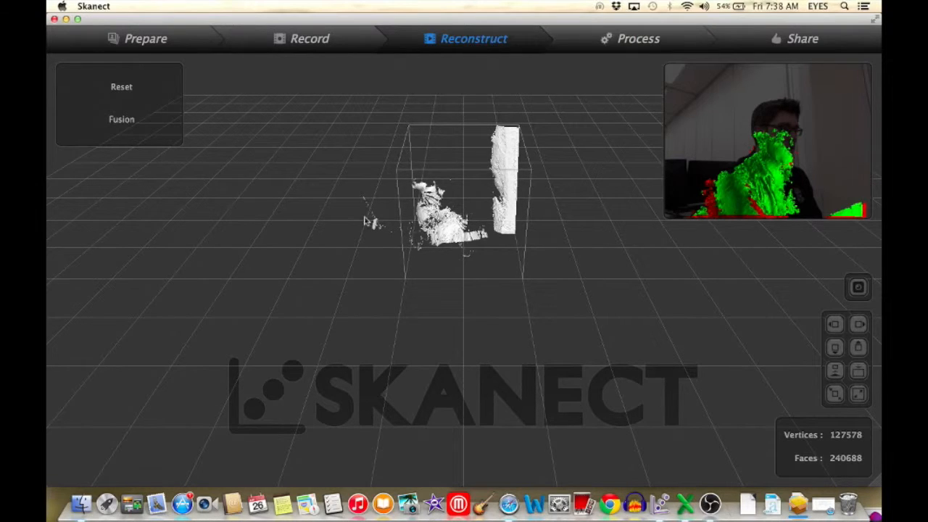
pyautogui.click(625, 44)
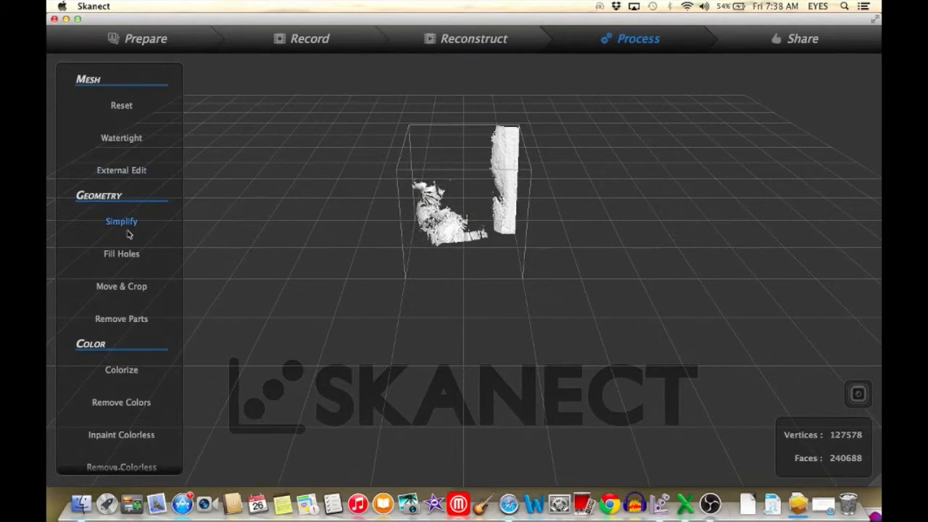
pyautogui.click(135, 257)
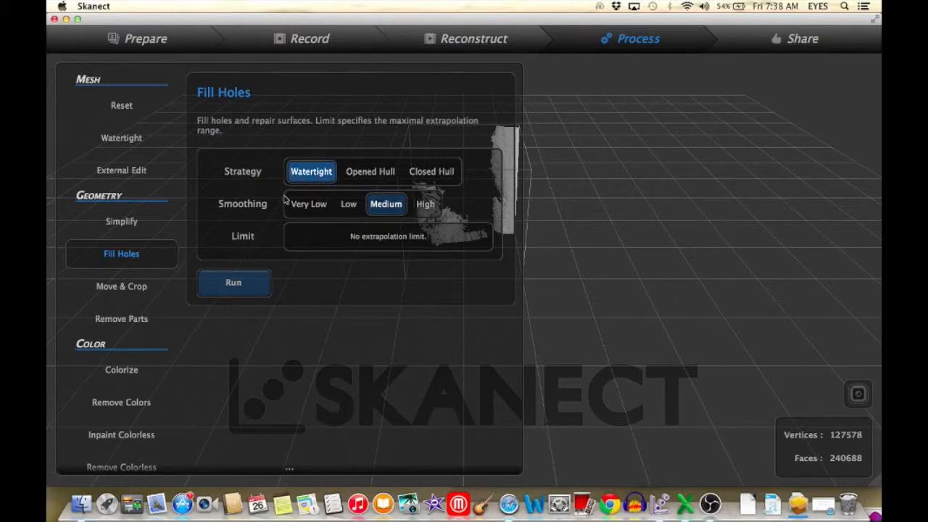
pyautogui.click(235, 284)
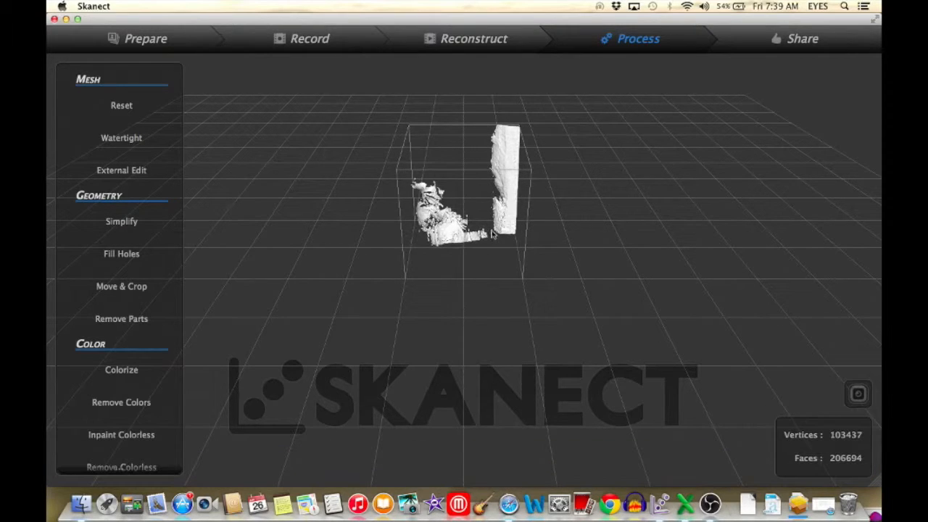
# - Remove mesh parts smaller than 50 % of the biggest model part
pyautogui.click(134, 289)
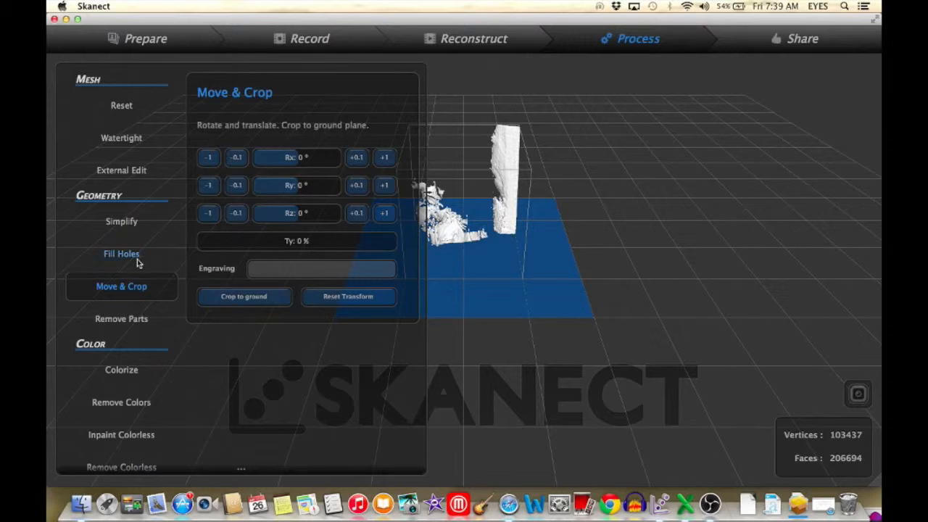
pyautogui.click(141, 317)
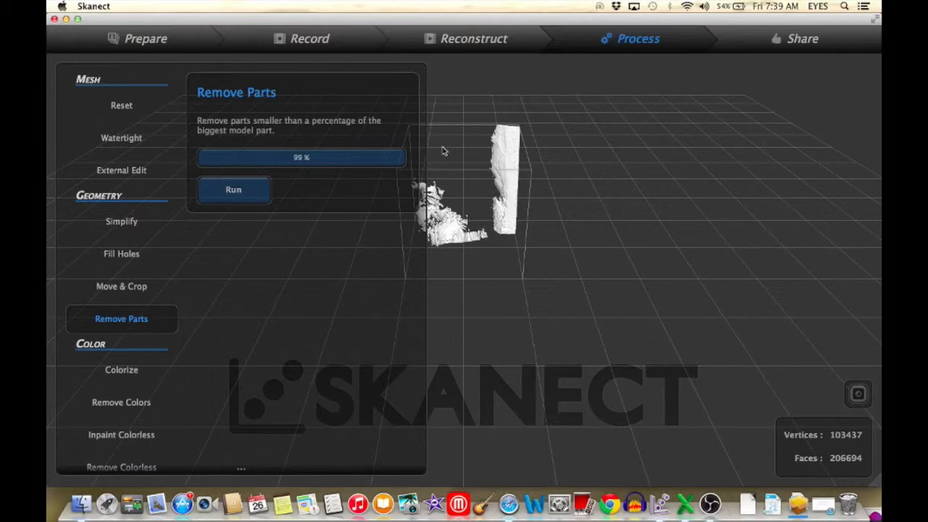
pyautogui.moveTo(397, 160); pyautogui.dragTo(300, 164)
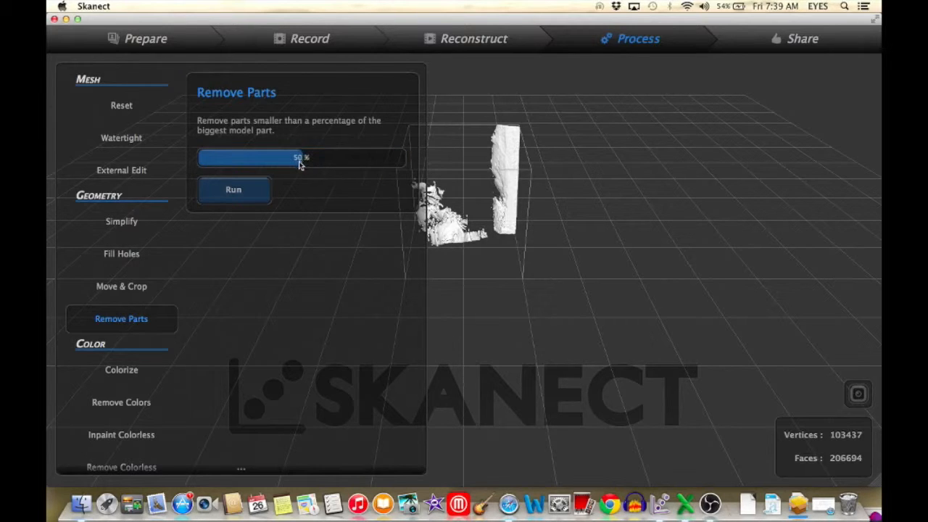
pyautogui.click(238, 194)
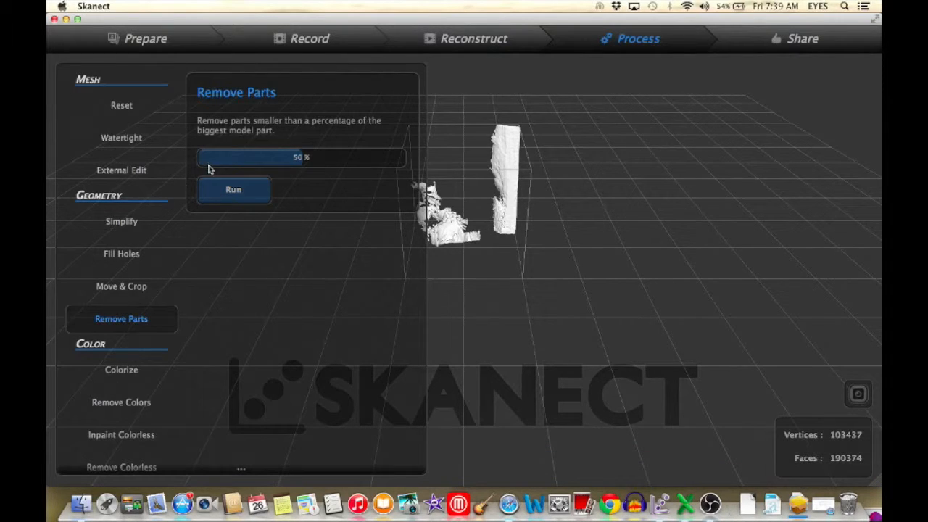
# - Run the small-part removal again with a threshold of 19 %, and once more with 8 %
pyautogui.click(237, 161)
pyautogui.click(241, 191)
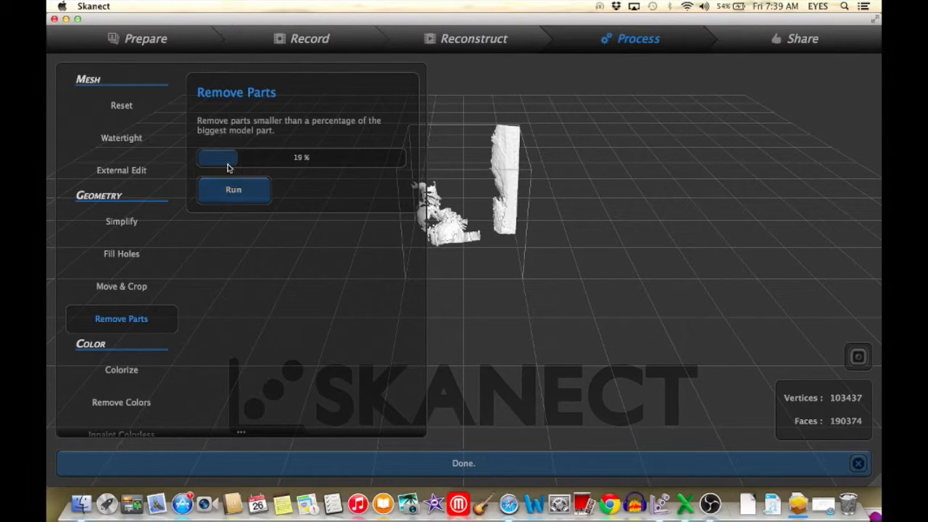
pyautogui.moveTo(228, 159); pyautogui.dragTo(207, 156)
pyautogui.click(232, 193)
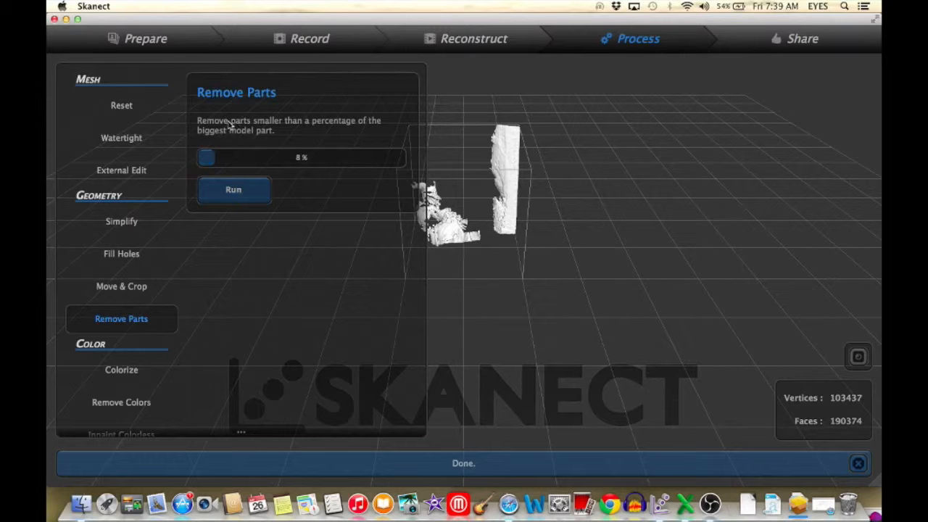
# - Rotate the mesh to Rx 95°, Ry 71° and Rz 88°, shift it to Ty 46 %, and crop it to the ground plane
pyautogui.click(129, 294)
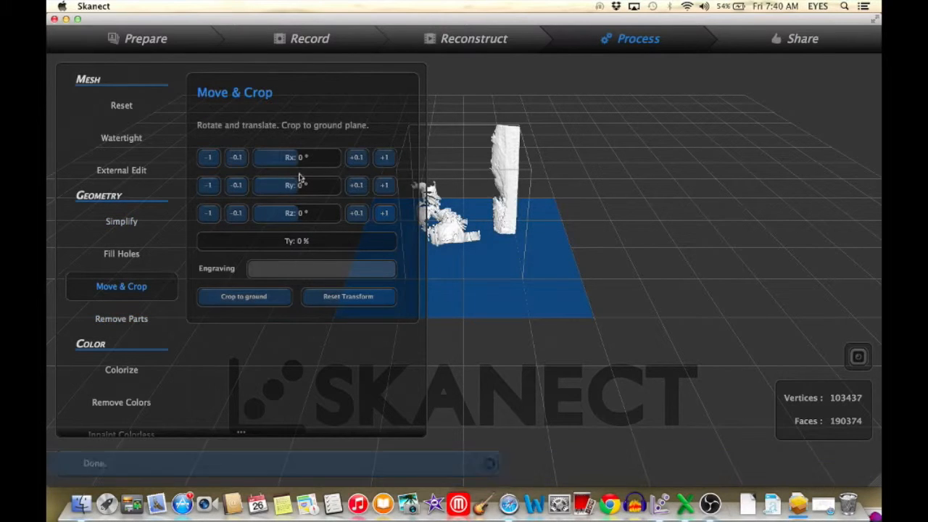
pyautogui.moveTo(303, 166); pyautogui.dragTo(317, 212)
pyautogui.moveTo(224, 244); pyautogui.dragTo(289, 255)
pyautogui.click(247, 296)
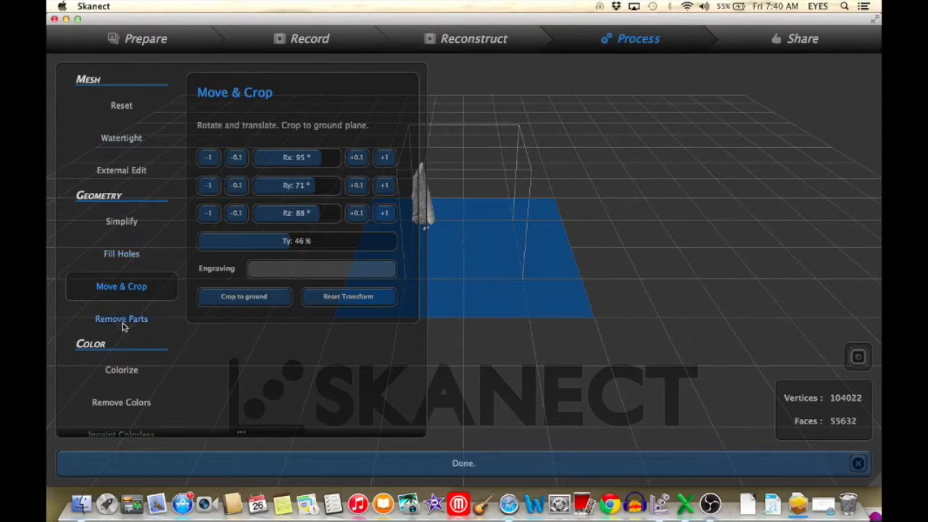
# - Colorize the mesh at 5 mm resolution with Inpaint Colorless and Highest Quality on and Face Mode off, and examine the colored model
pyautogui.click(124, 371)
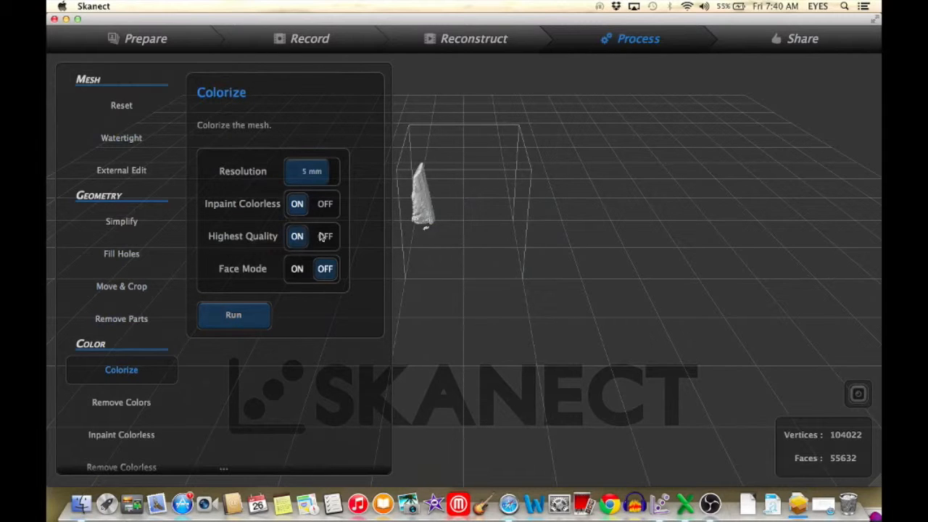
pyautogui.click(257, 316)
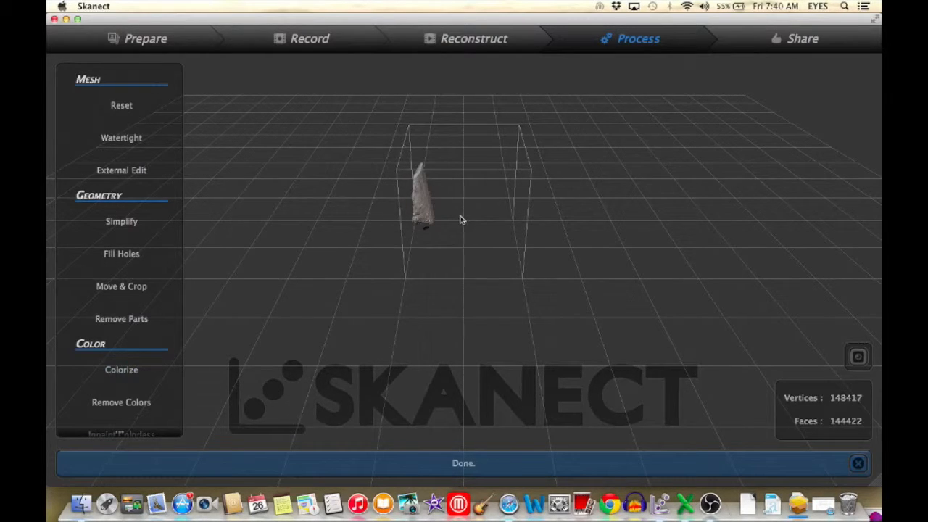
pyautogui.moveTo(457, 225); pyautogui.dragTo(490, 173)
pyautogui.moveTo(506, 255); pyautogui.dragTo(610, 247)
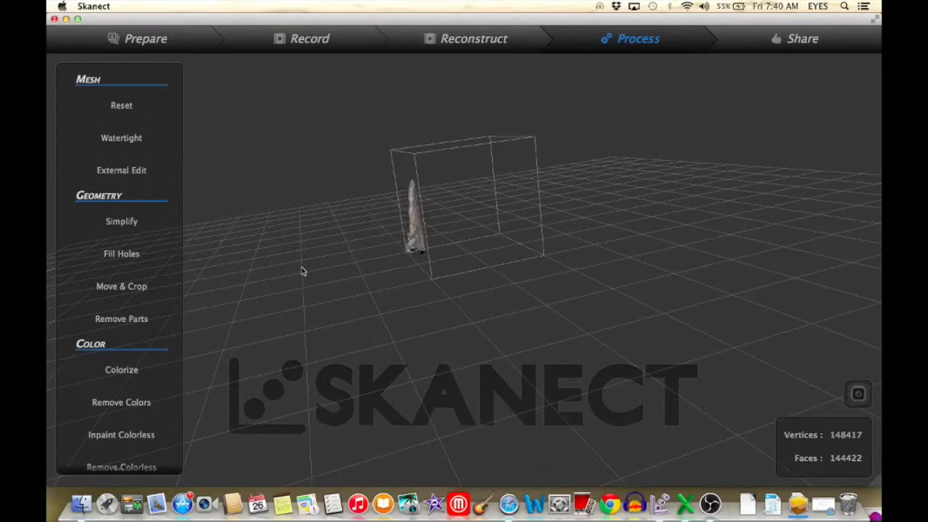
pyautogui.moveTo(416, 259); pyautogui.dragTo(711, 228)
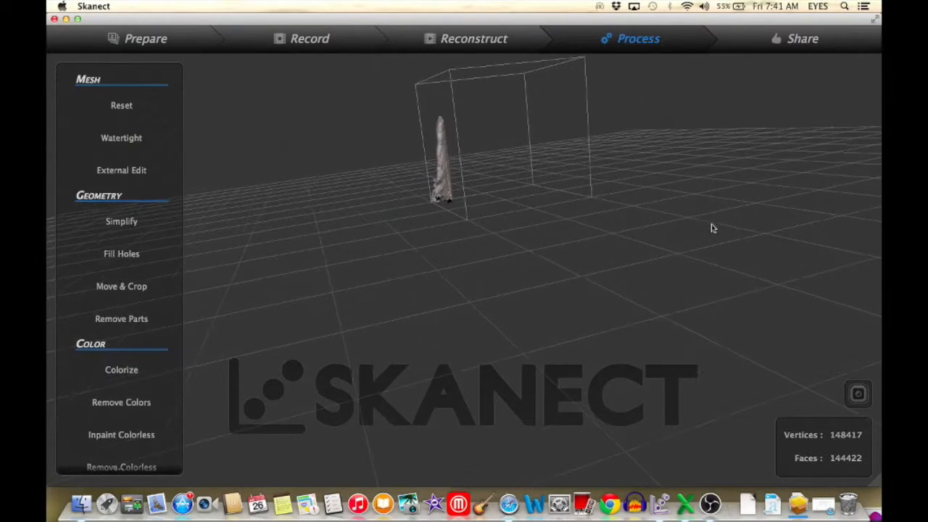
pyautogui.moveTo(430, 208); pyautogui.dragTo(452, 310)
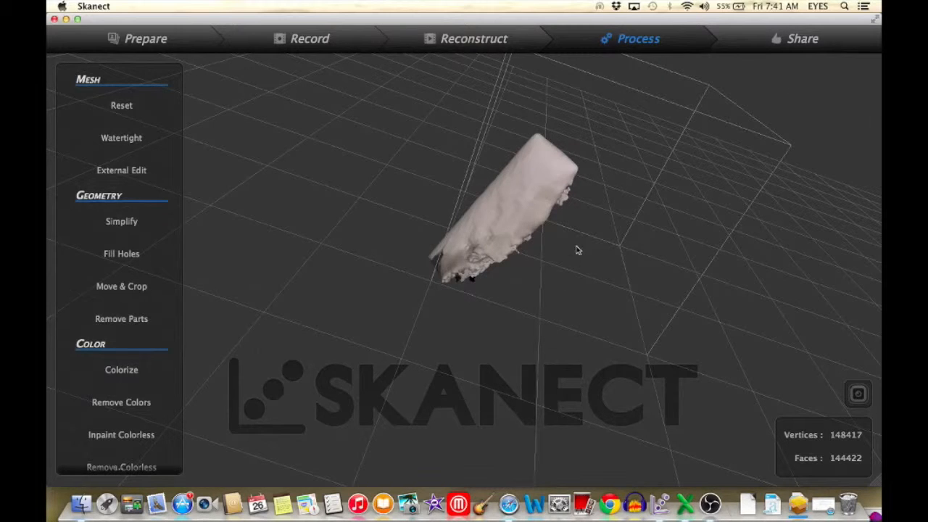
# - Set the model export format to STL, and open the save dialog for the preview export, cancelling it without saving
pyautogui.click(801, 41)
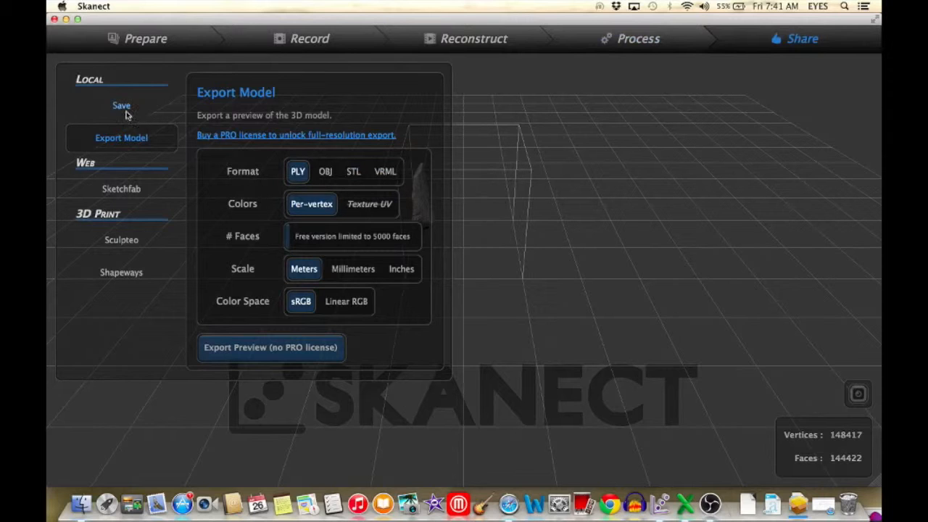
pyautogui.click(352, 173)
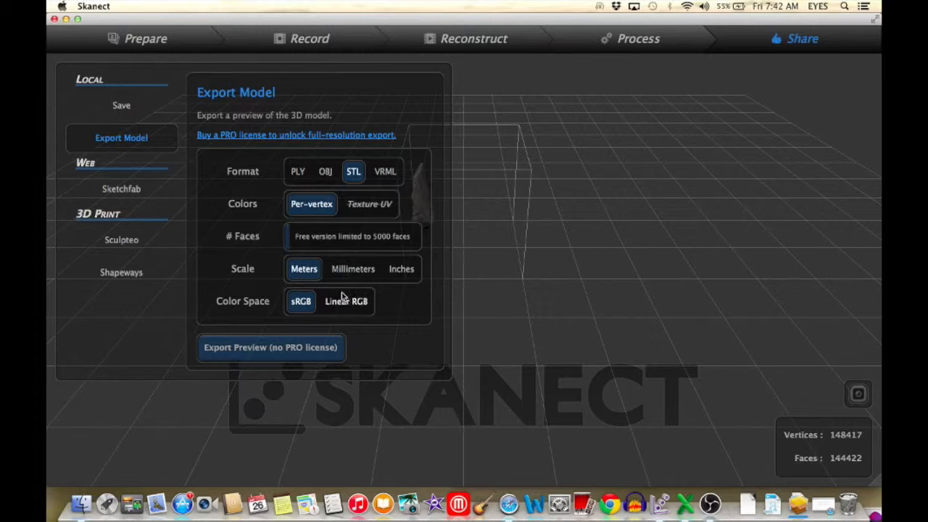
pyautogui.click(276, 348)
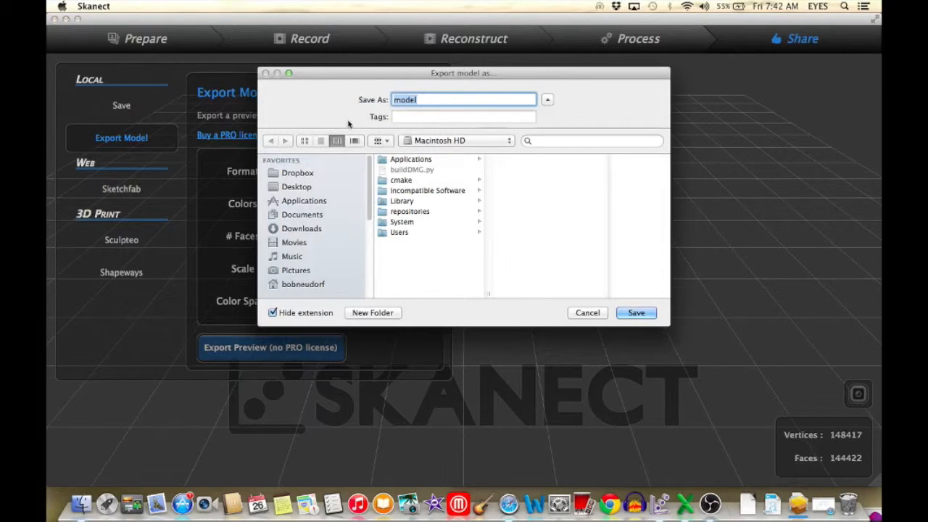
pyautogui.click(588, 313)
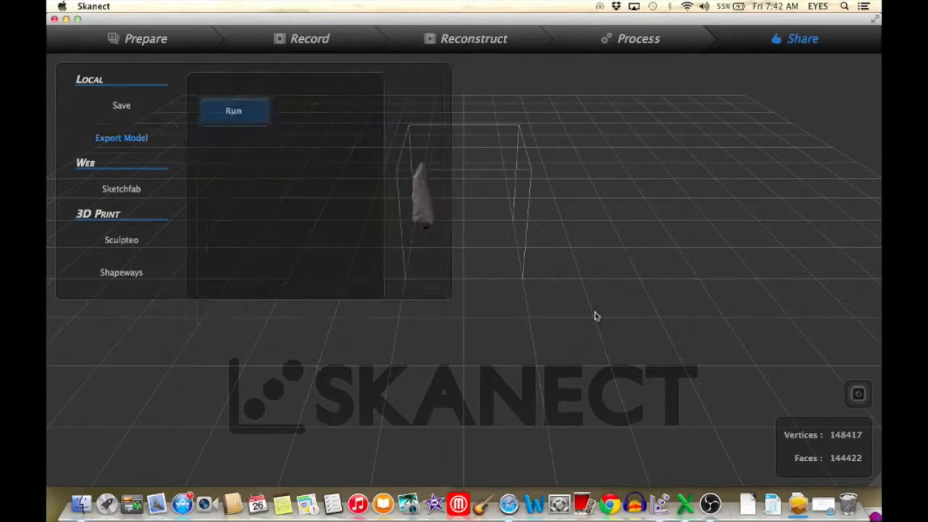